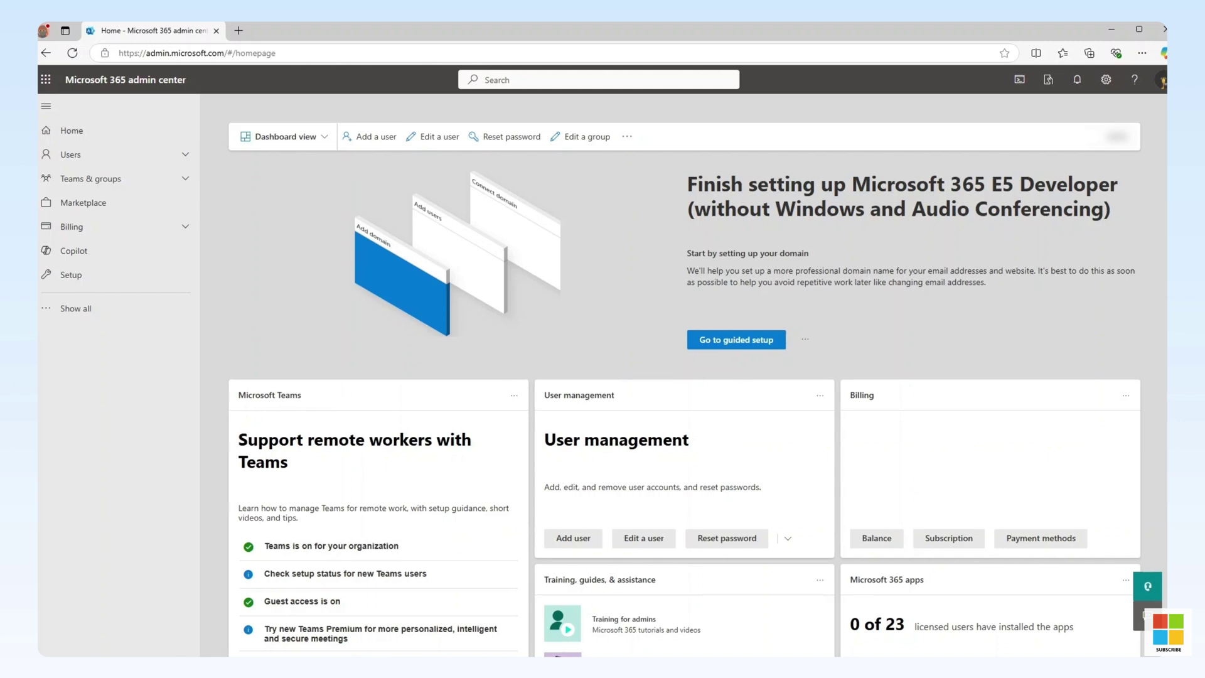
Add a new Jira connection under Settings > Search & intelligence > Data sources
click(78, 310)
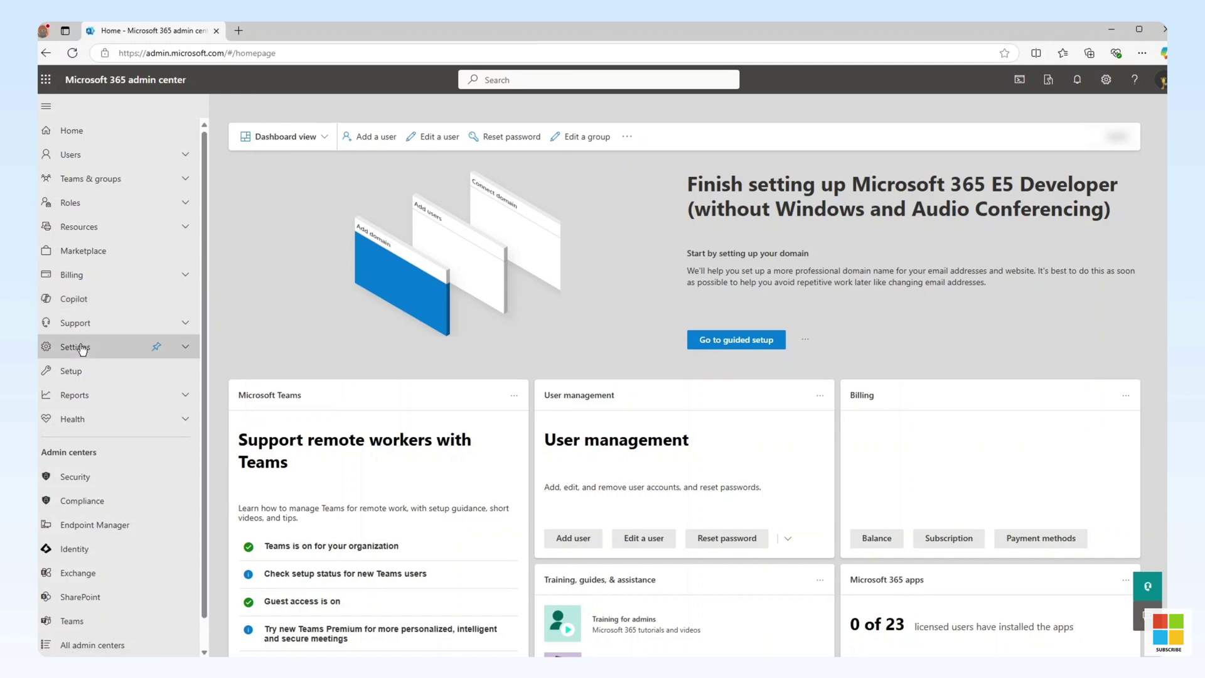
click(81, 348)
click(94, 389)
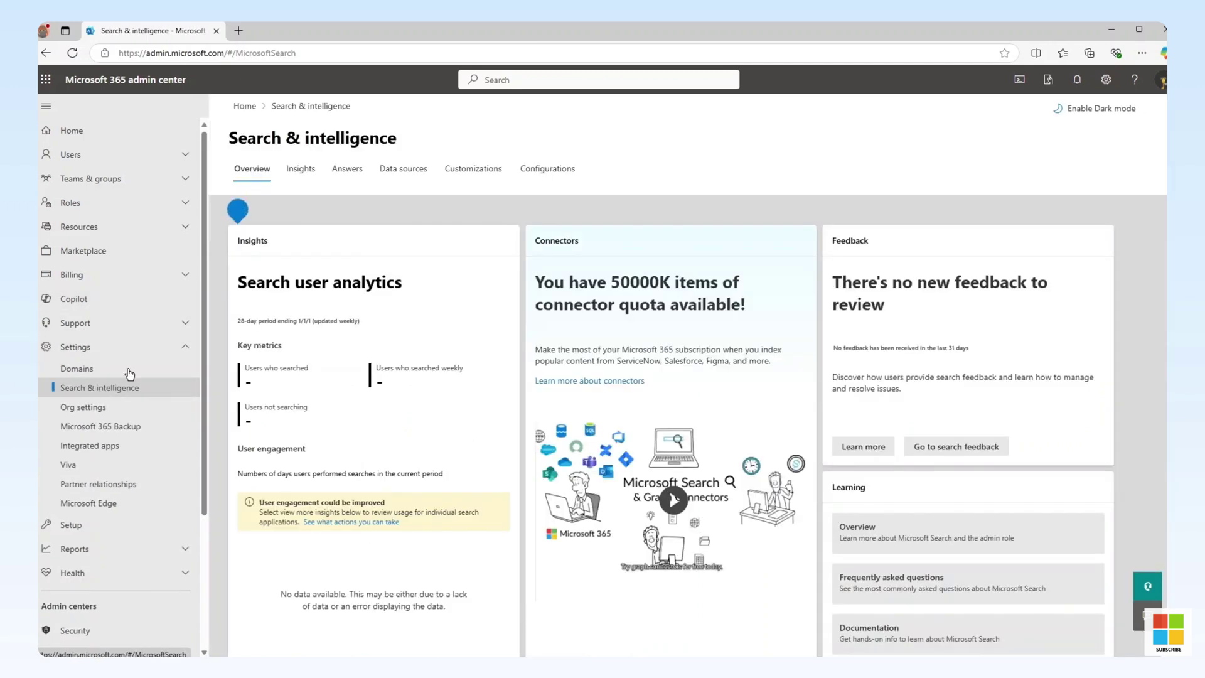
click(401, 169)
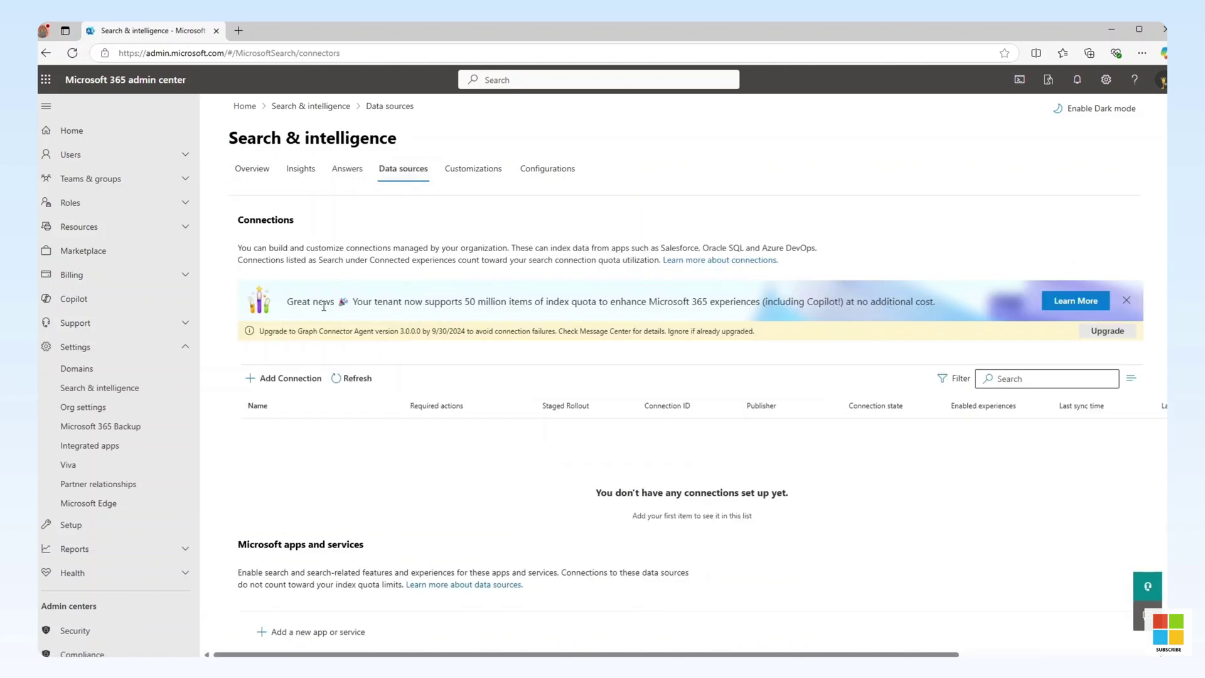
click(288, 379)
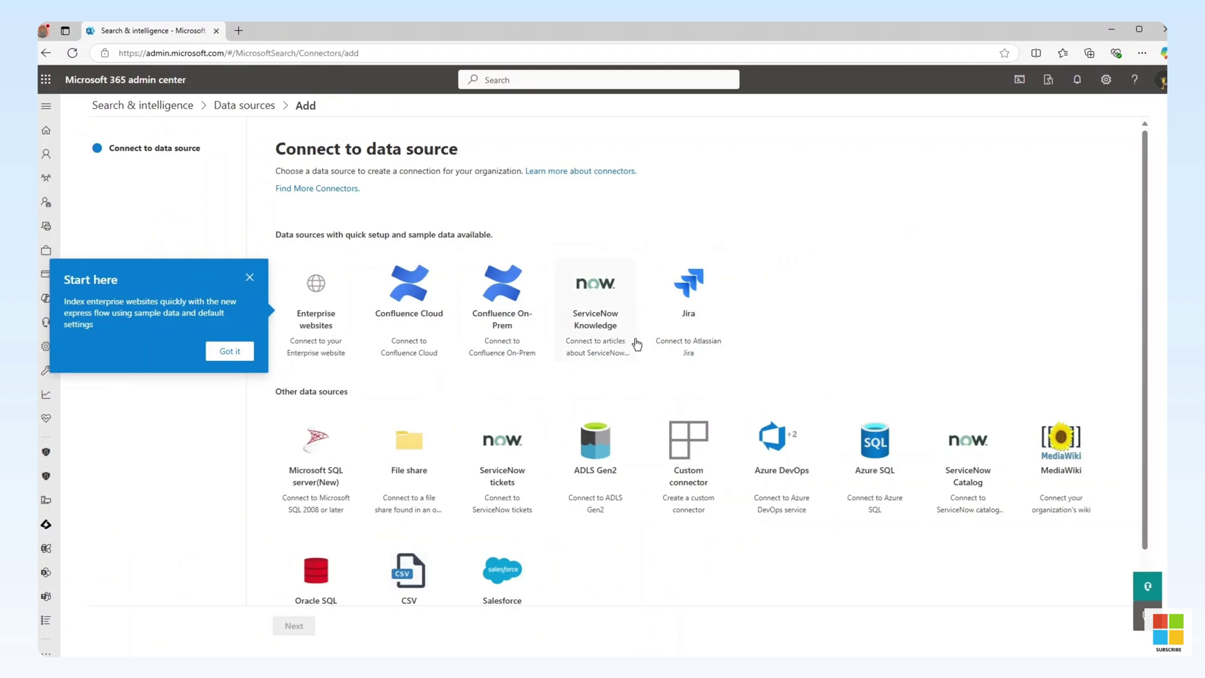
click(690, 314)
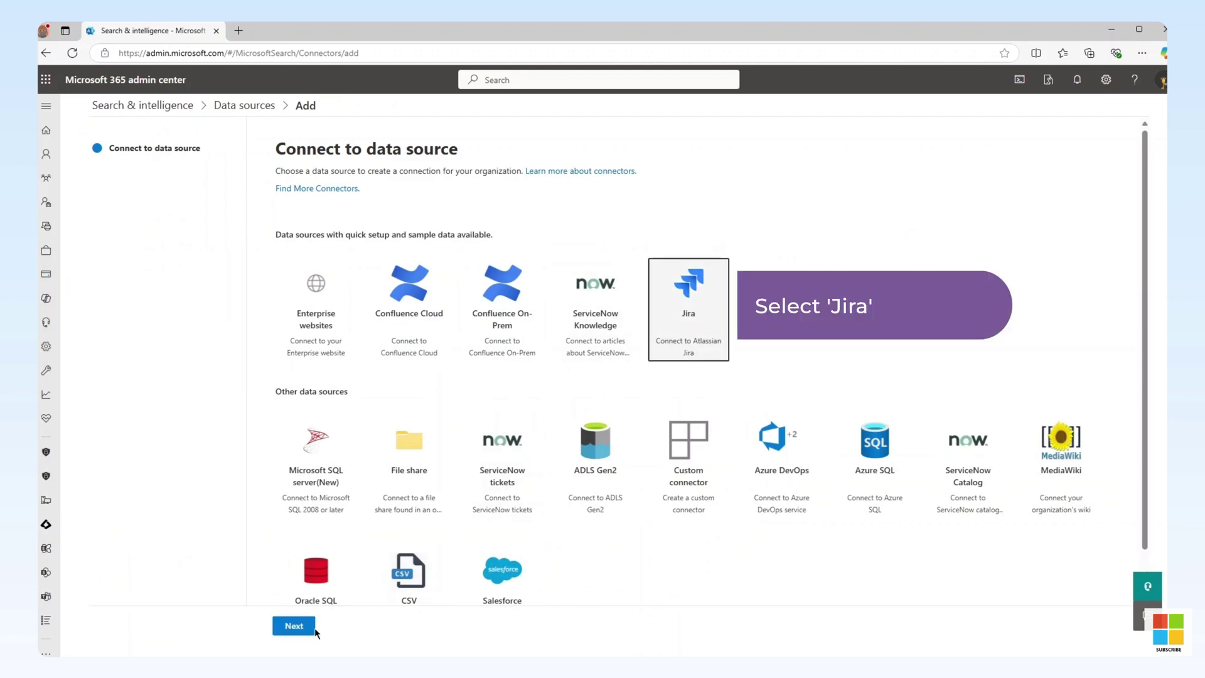
Open the Jira connection form and enable Rollout to limited audience
click(292, 628)
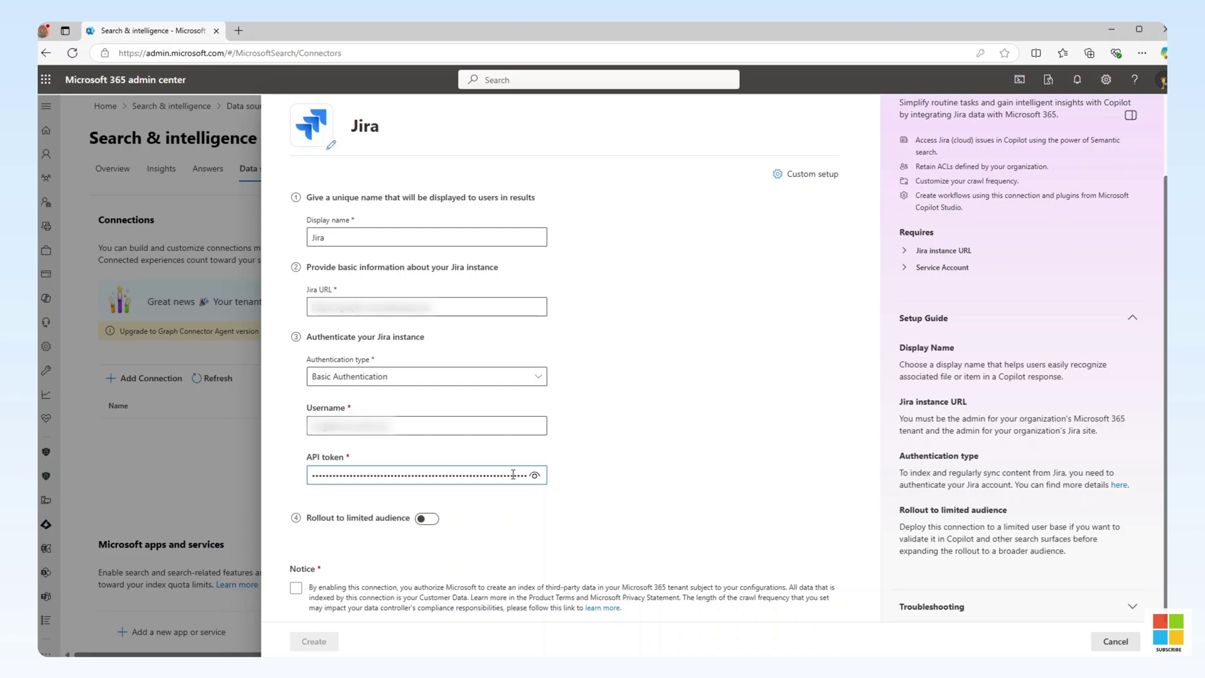
click(426, 520)
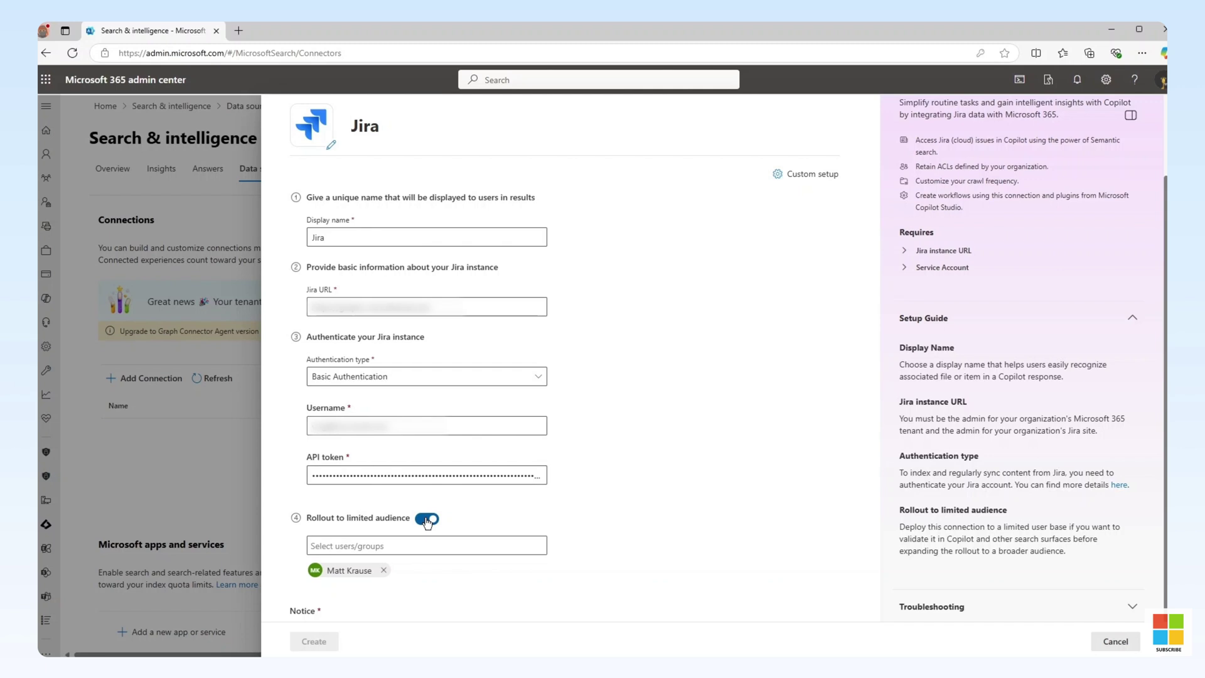
Turn off the limited-audience rollout and accept the data indexing Notice
click(427, 520)
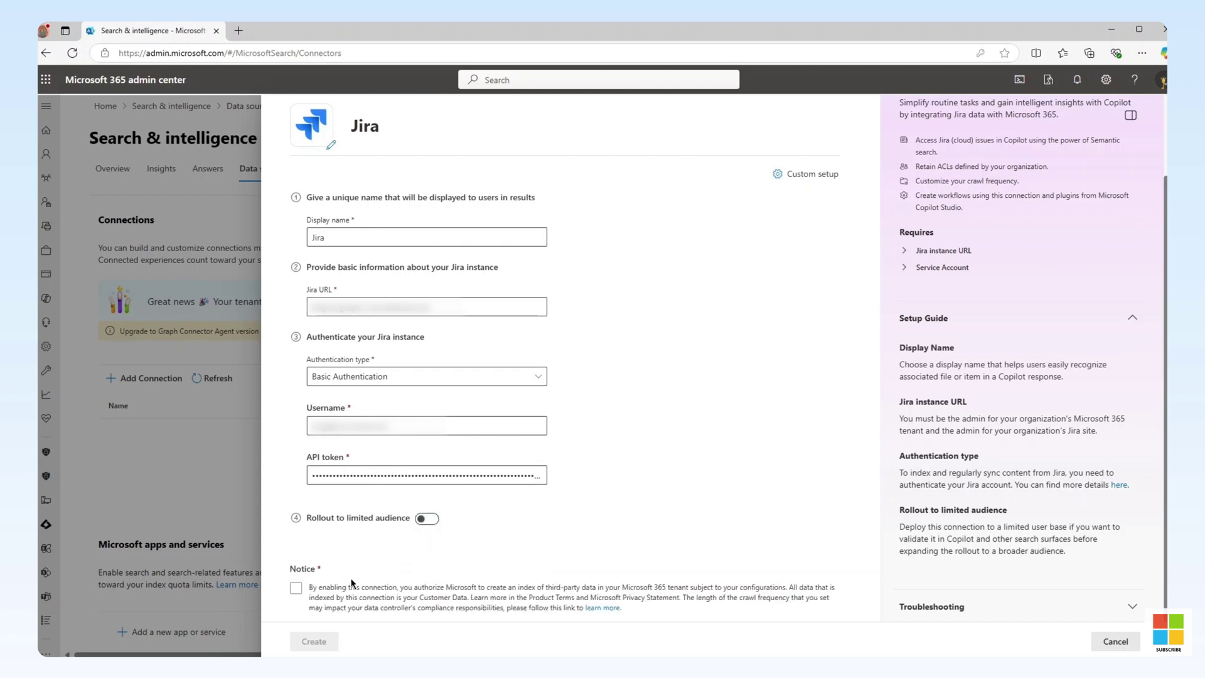
click(295, 589)
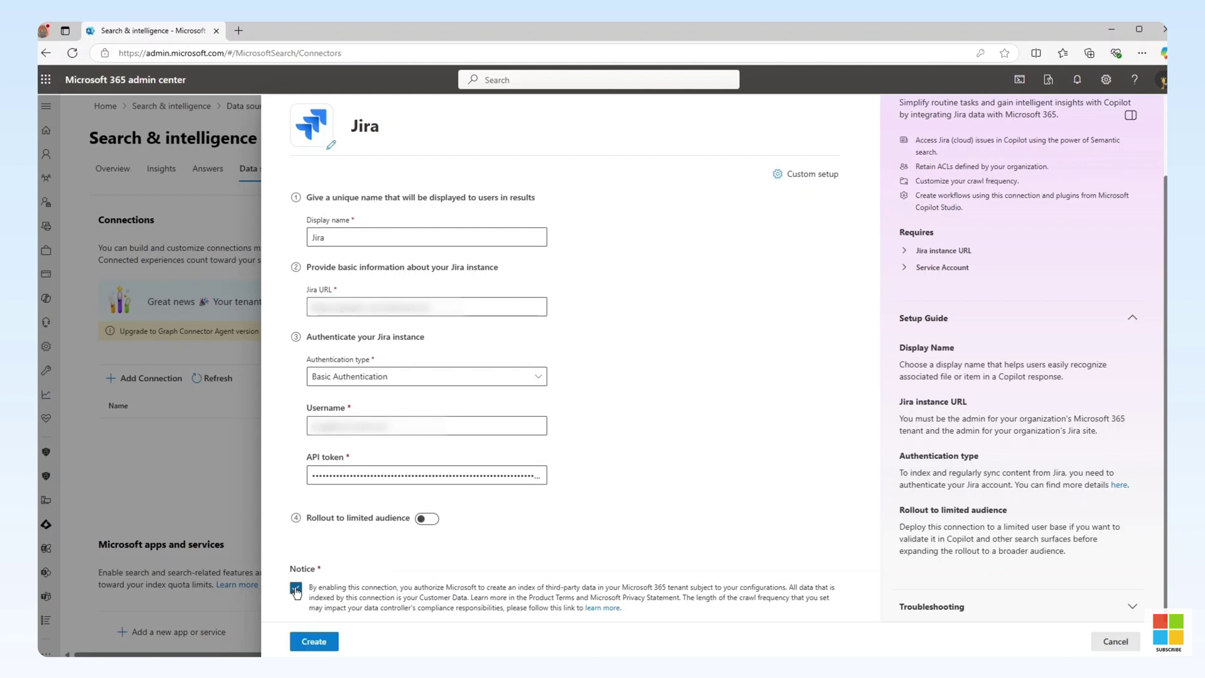
In Custom setup's Users tab, set the content source identity type to Non-ME-ID
click(806, 176)
click(342, 175)
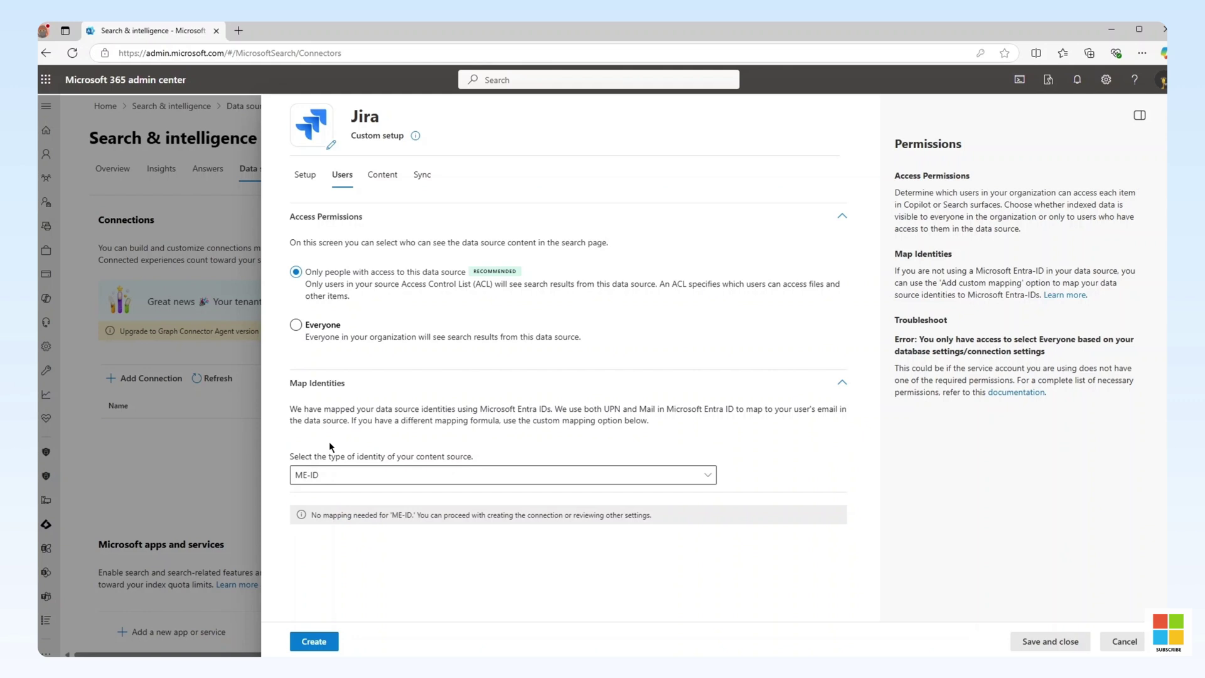
click(335, 476)
click(336, 517)
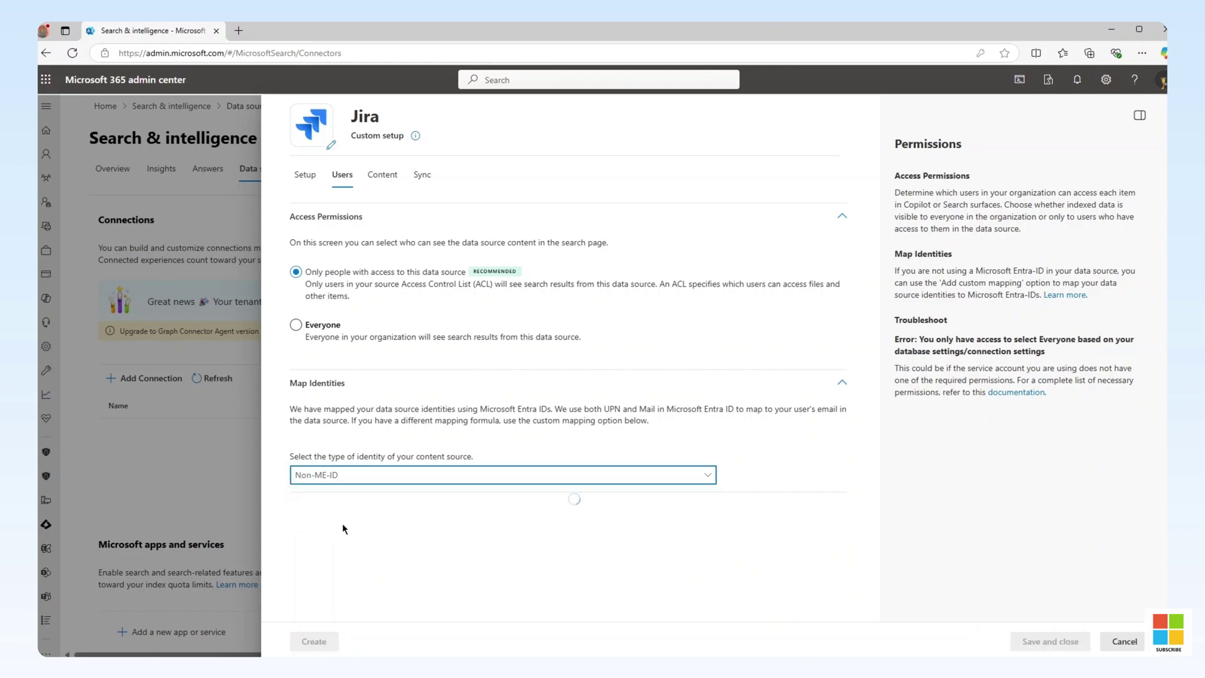
scroll(474, 531, down, 3)
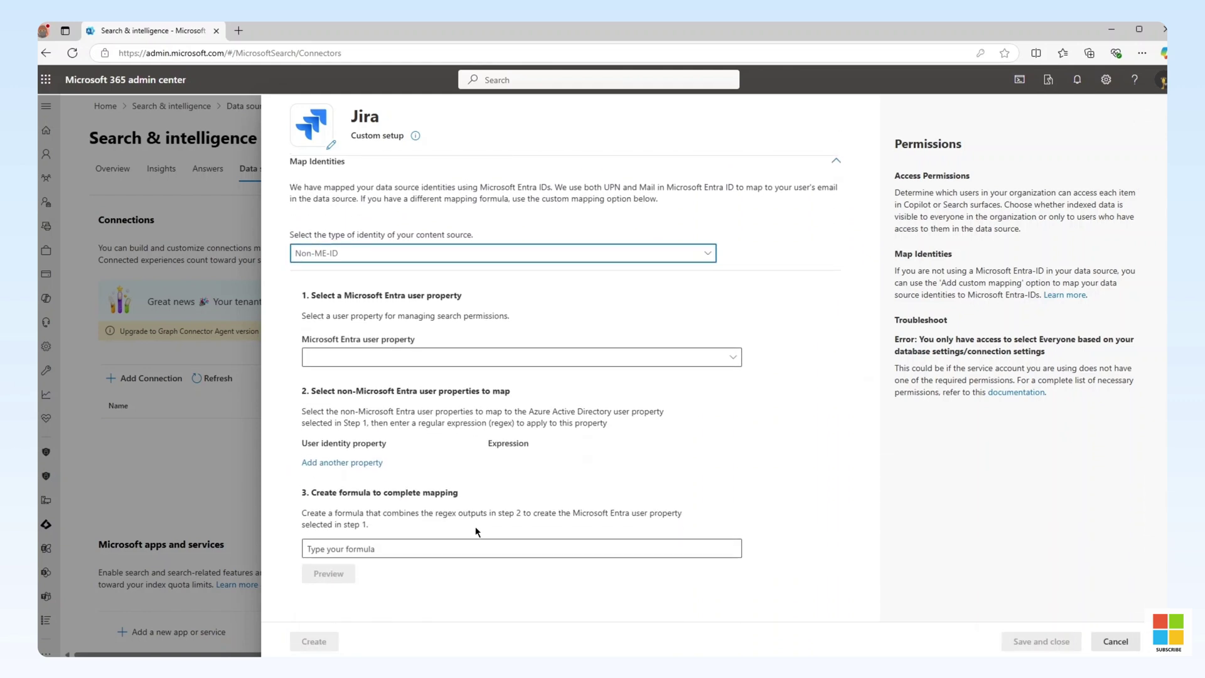
scroll(476, 531, up, 3)
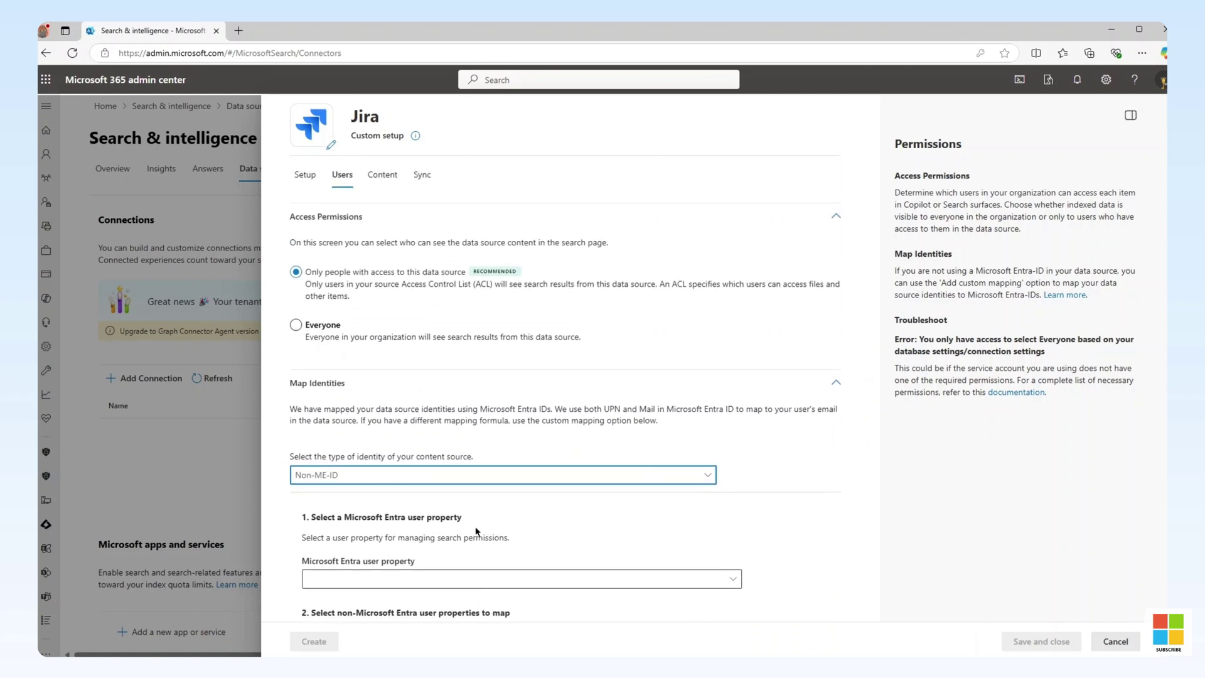
Review the Jira connector's Content settings, then its incremental and full crawl schedules under Sync
click(389, 177)
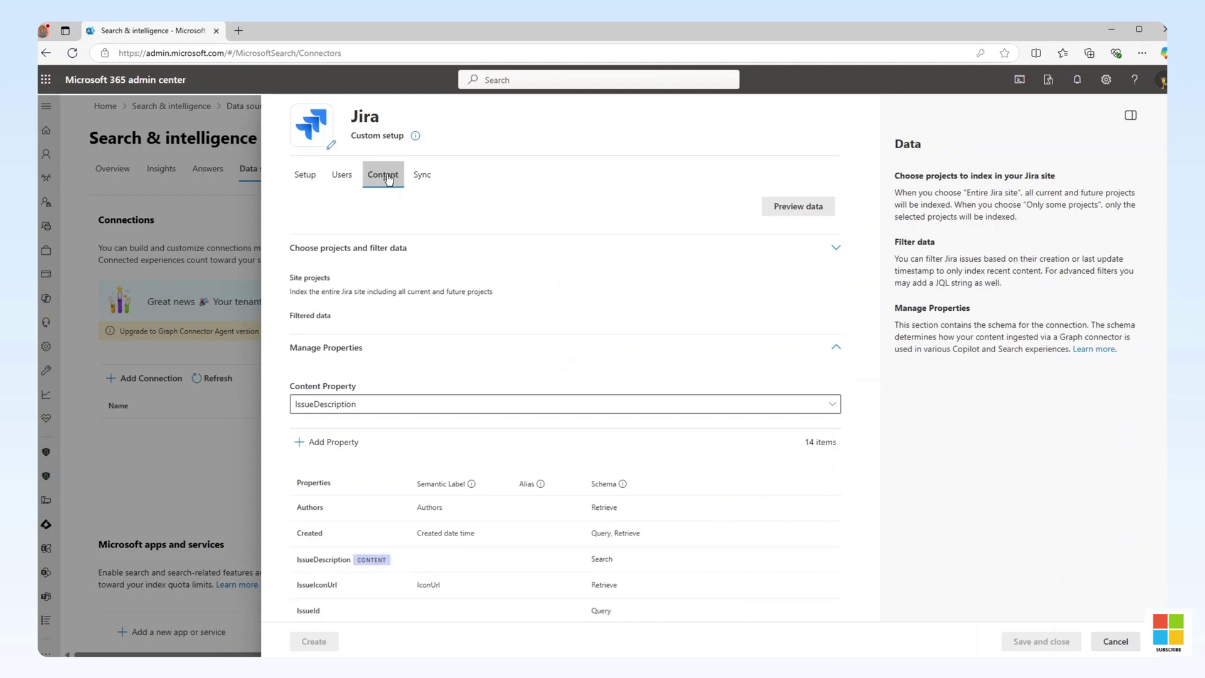
scroll(640, 285, down, 2)
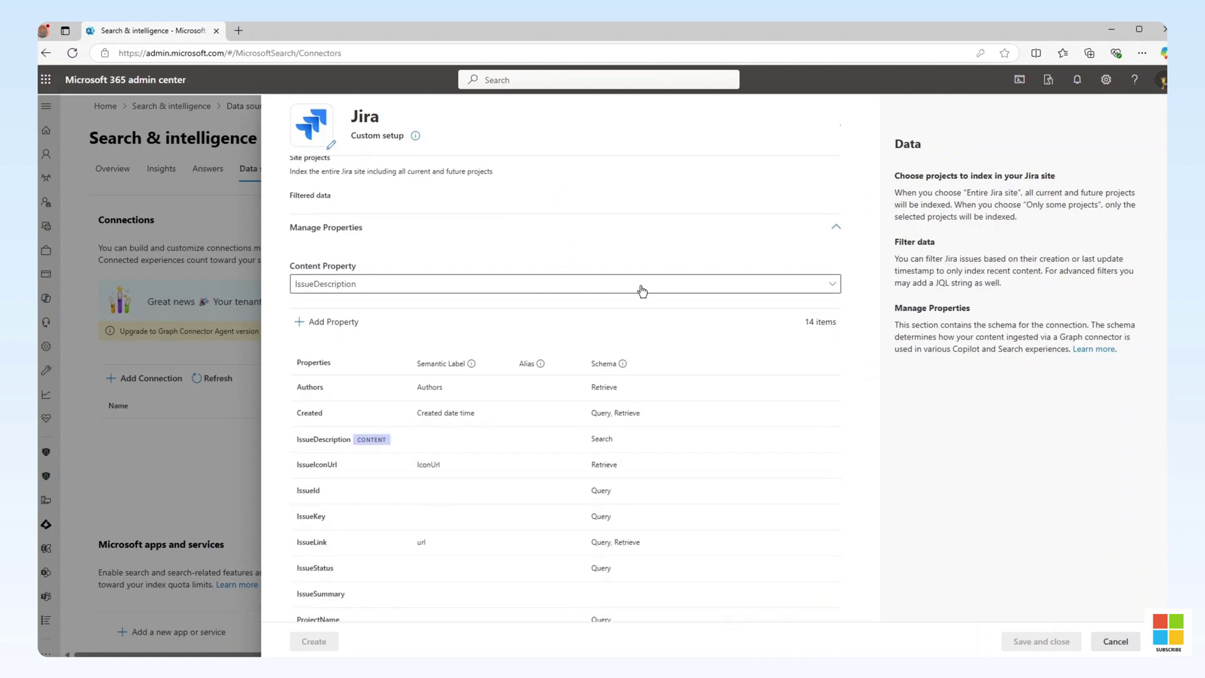
scroll(738, 330, down, 1)
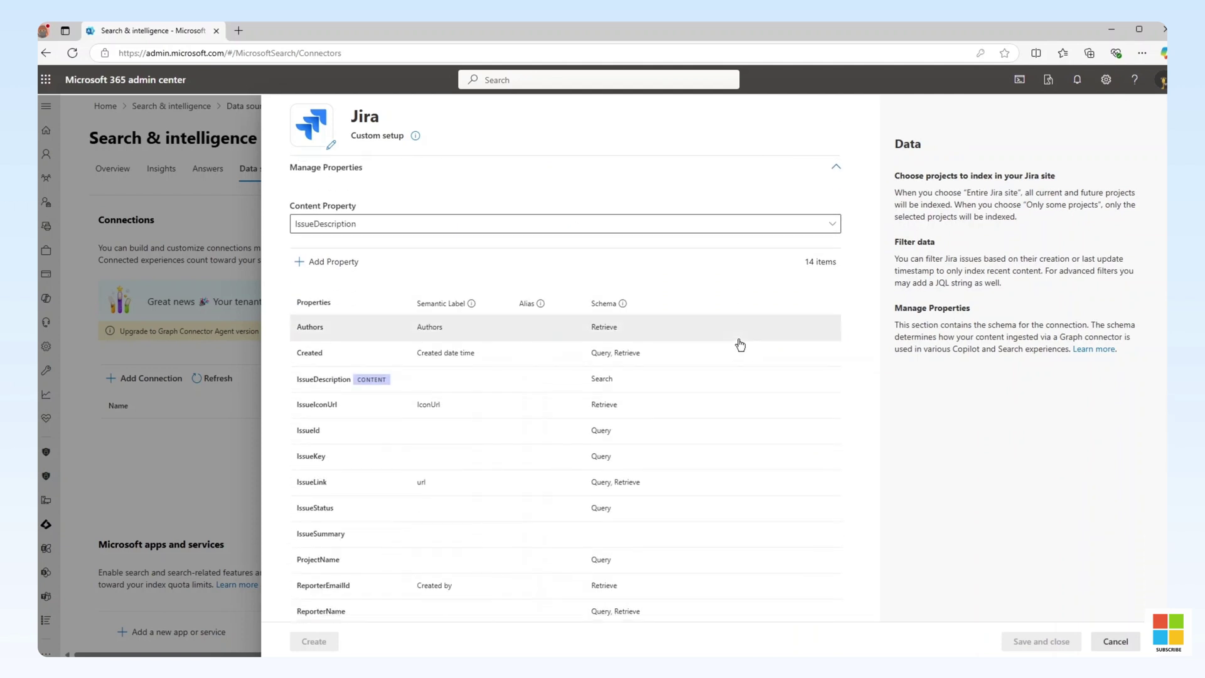
scroll(740, 344, down, 1)
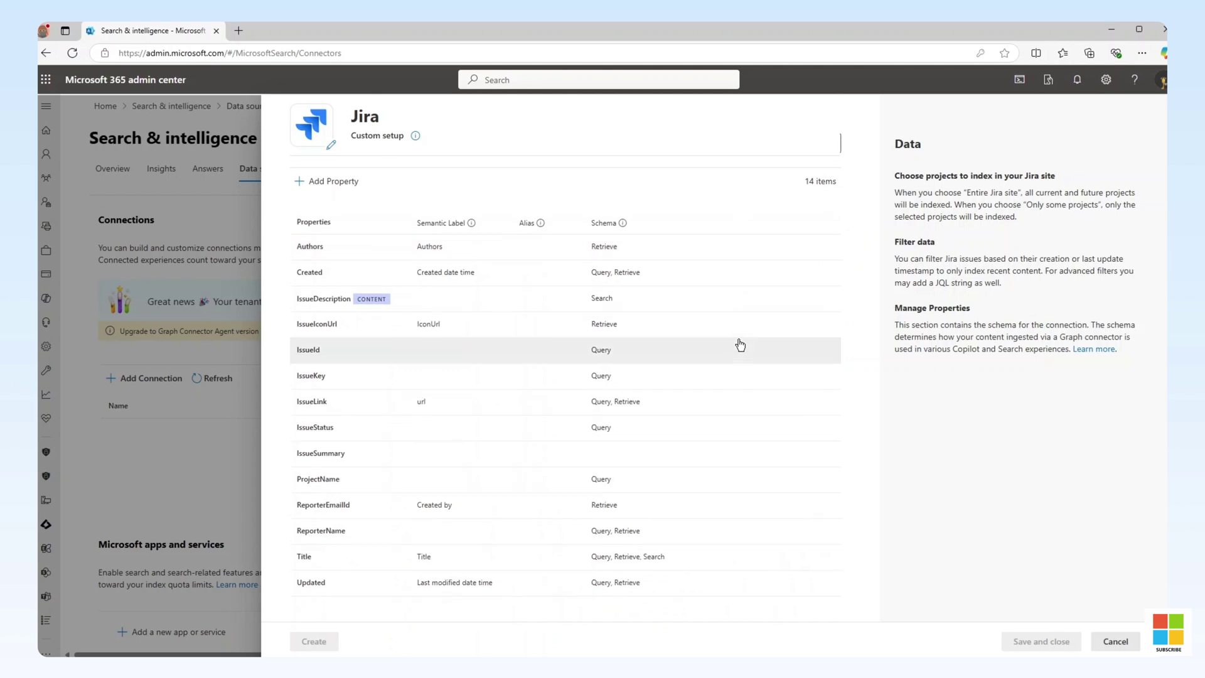
scroll(740, 345, up, 2)
scroll(740, 344, up, 2)
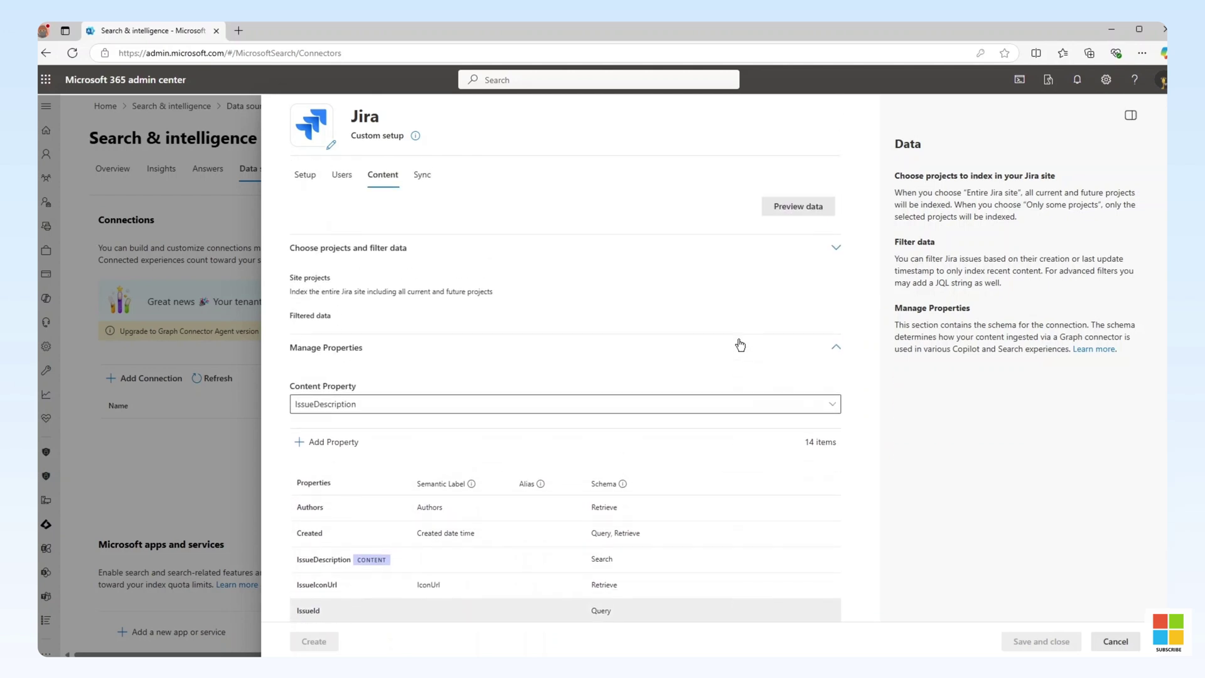
click(427, 179)
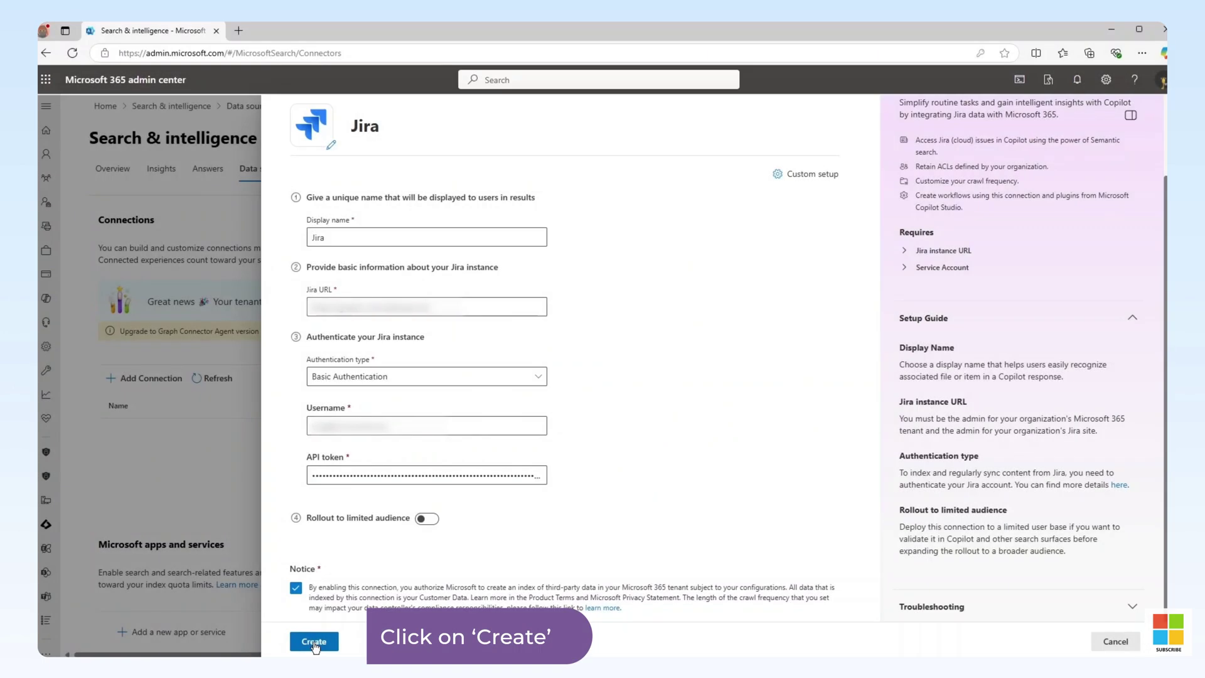
Create the Jira1 connection so it starts syncing
click(314, 641)
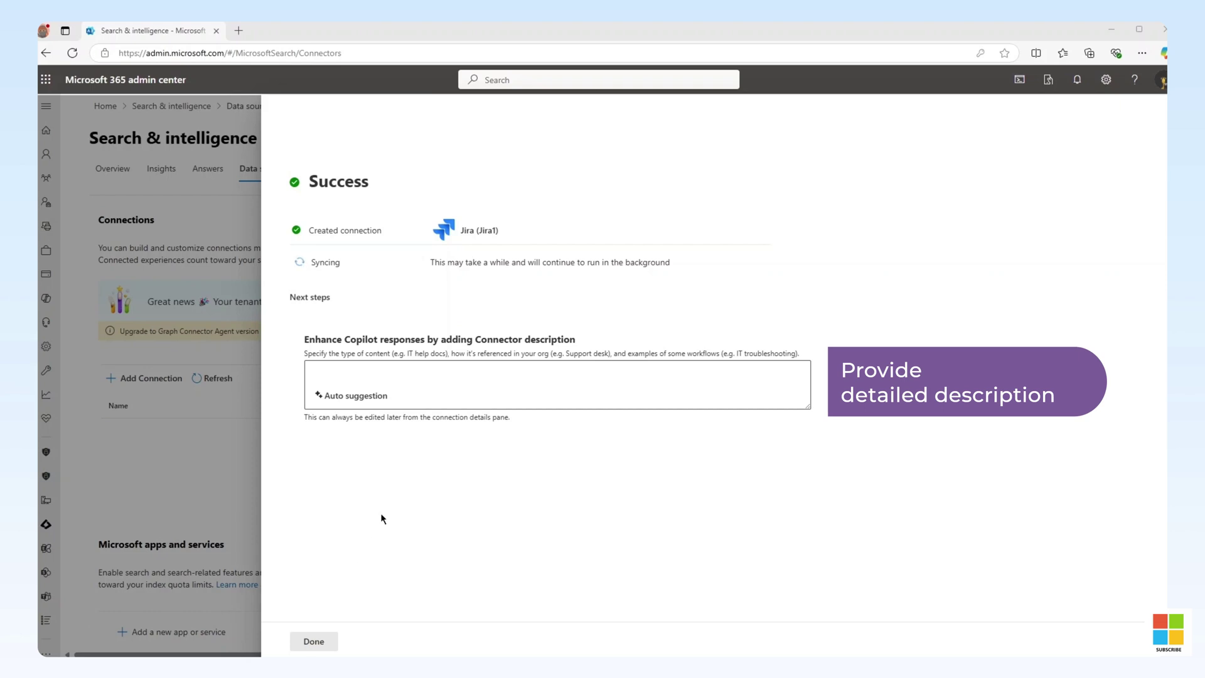
Paste and save a description of the Jira content for Copilot, then finish setup
click(341, 370)
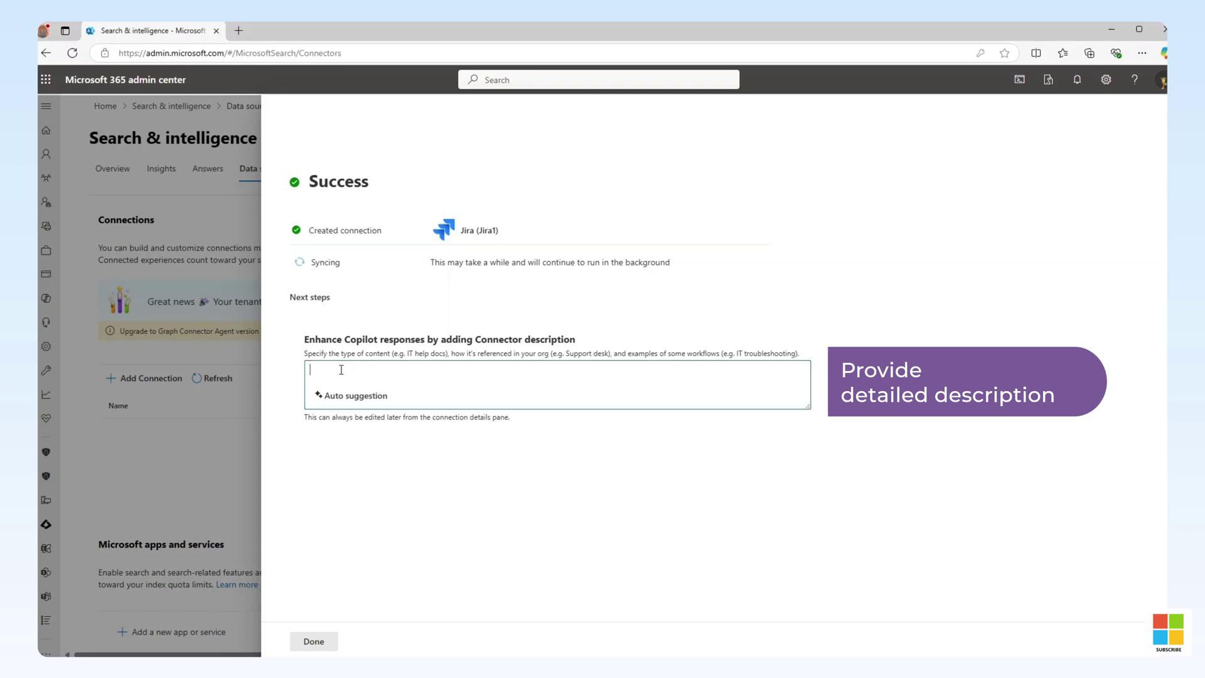
text(Content related to Jira (Atlassian) a software development tool used for project management and issue tracking Includes Jira tickets, incidents and issues and is a helpful tracking tool. It also helps teams to plan, track, and release software projects.)
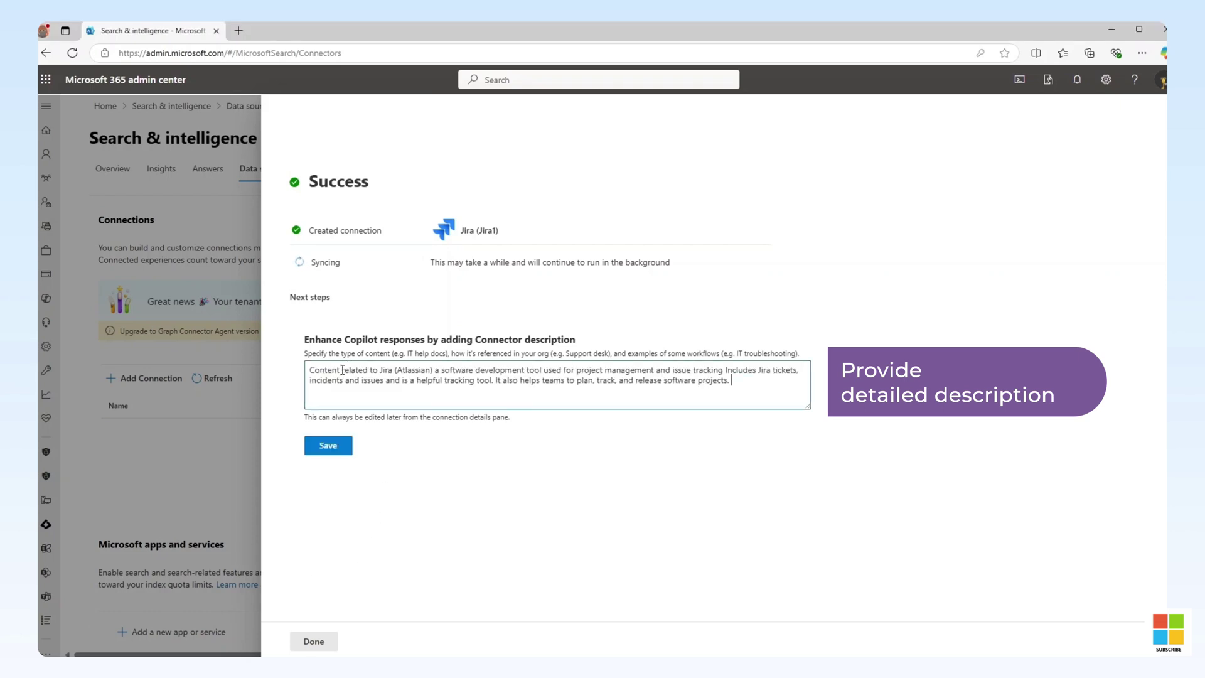
click(329, 445)
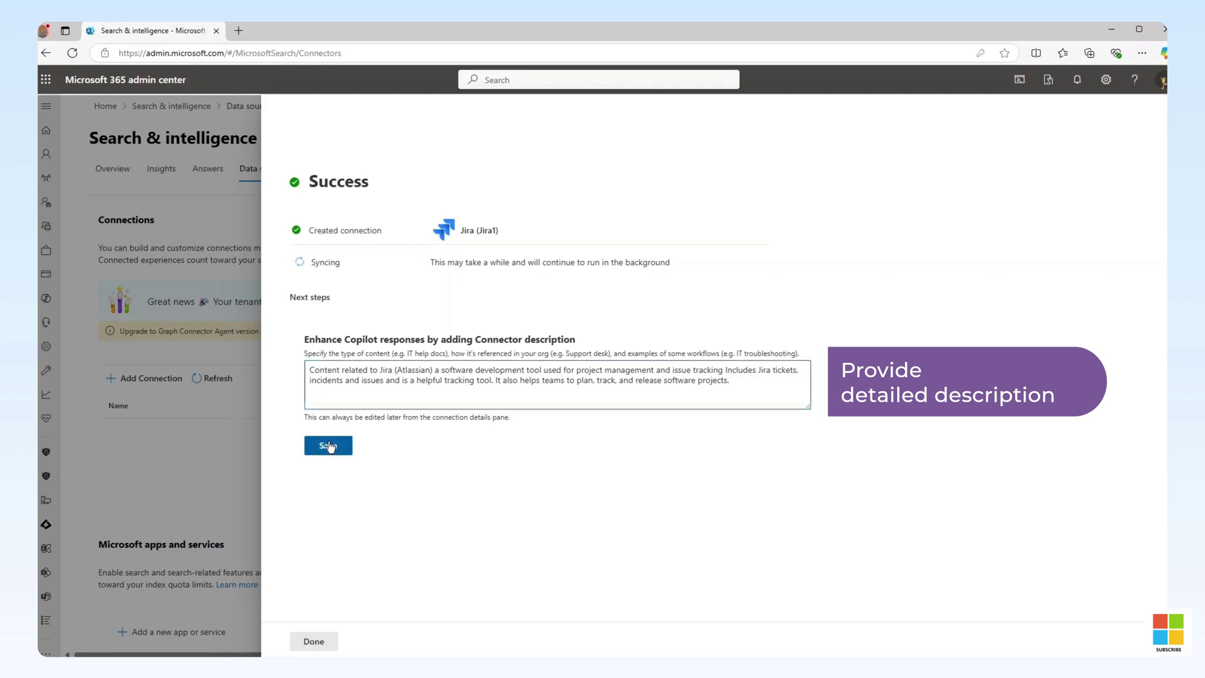
click(310, 647)
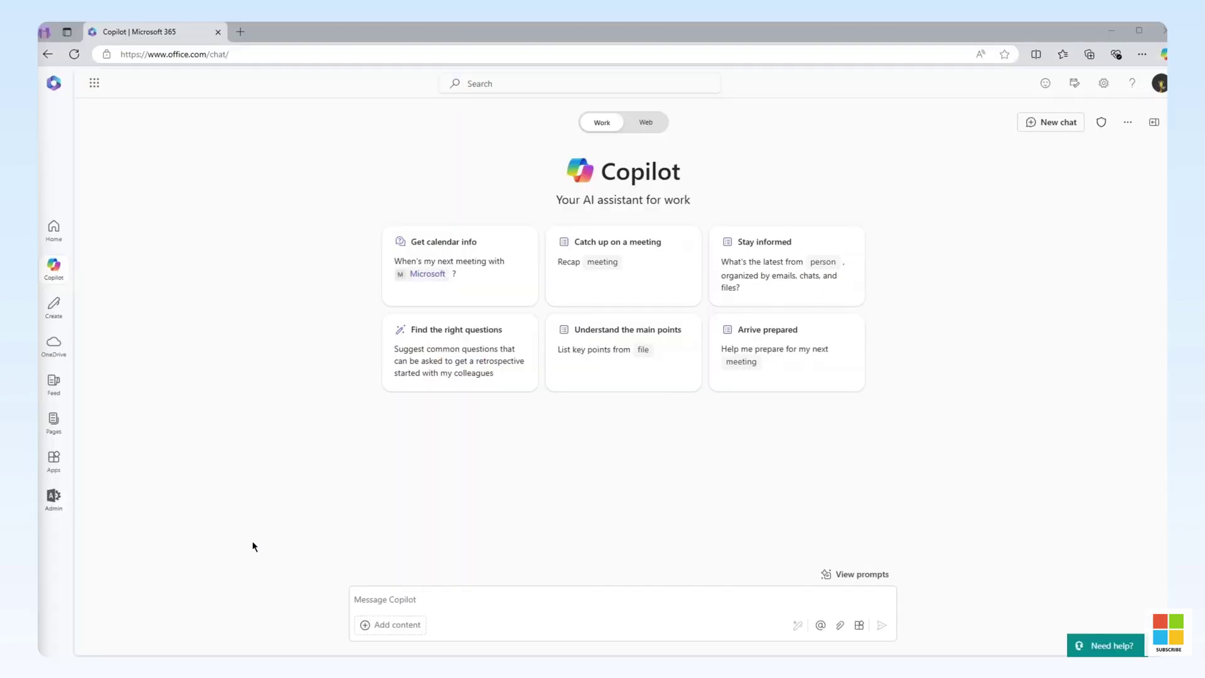
Ask Copilot to 'List items in jira project Contoso Tickets.'
click(359, 597)
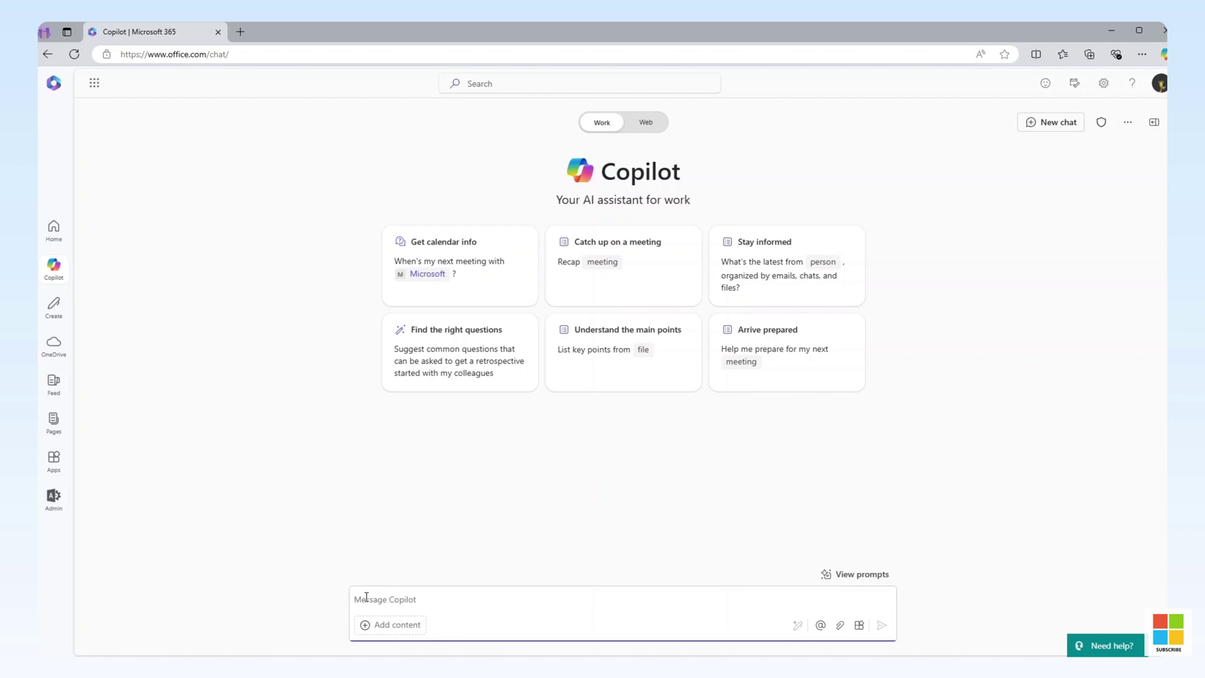
text(List items in jira project Contoso Tickets.)
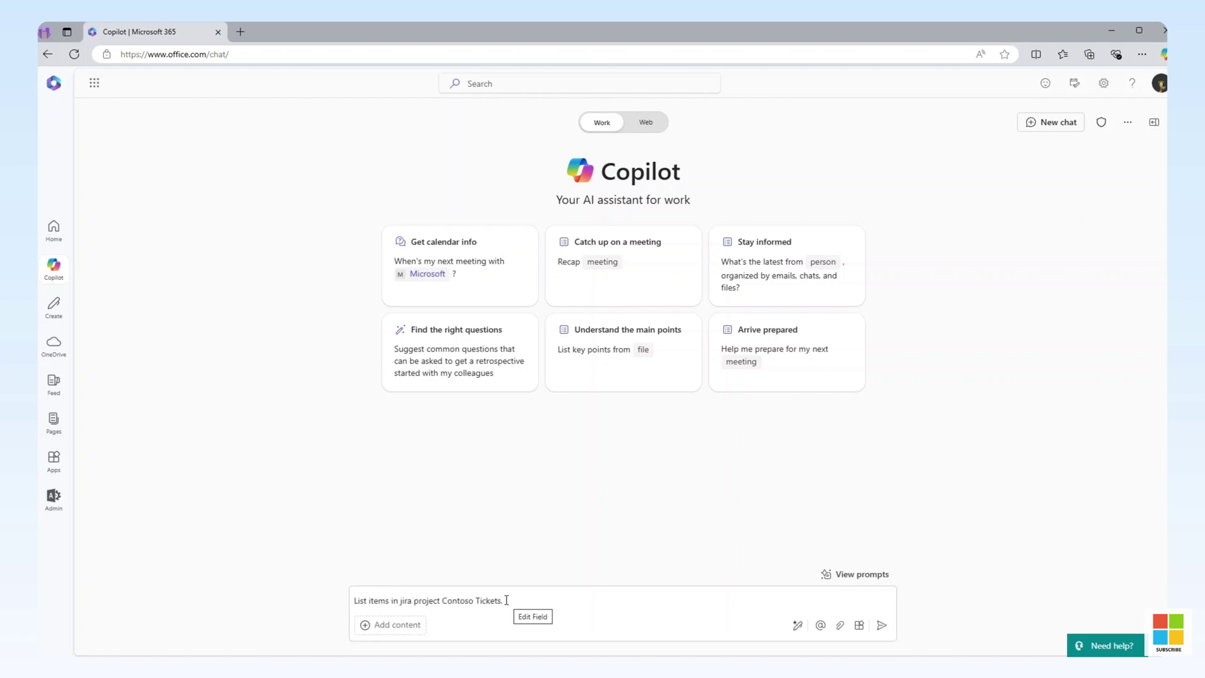
click(882, 627)
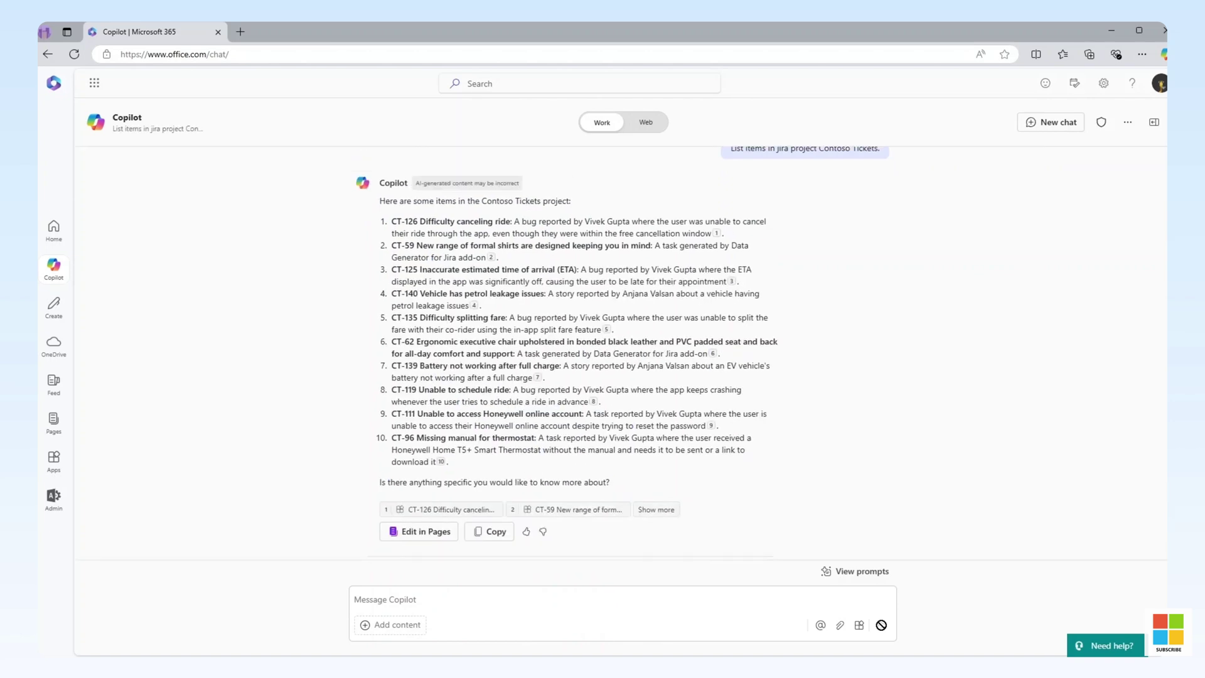
mouse_move(716, 234)
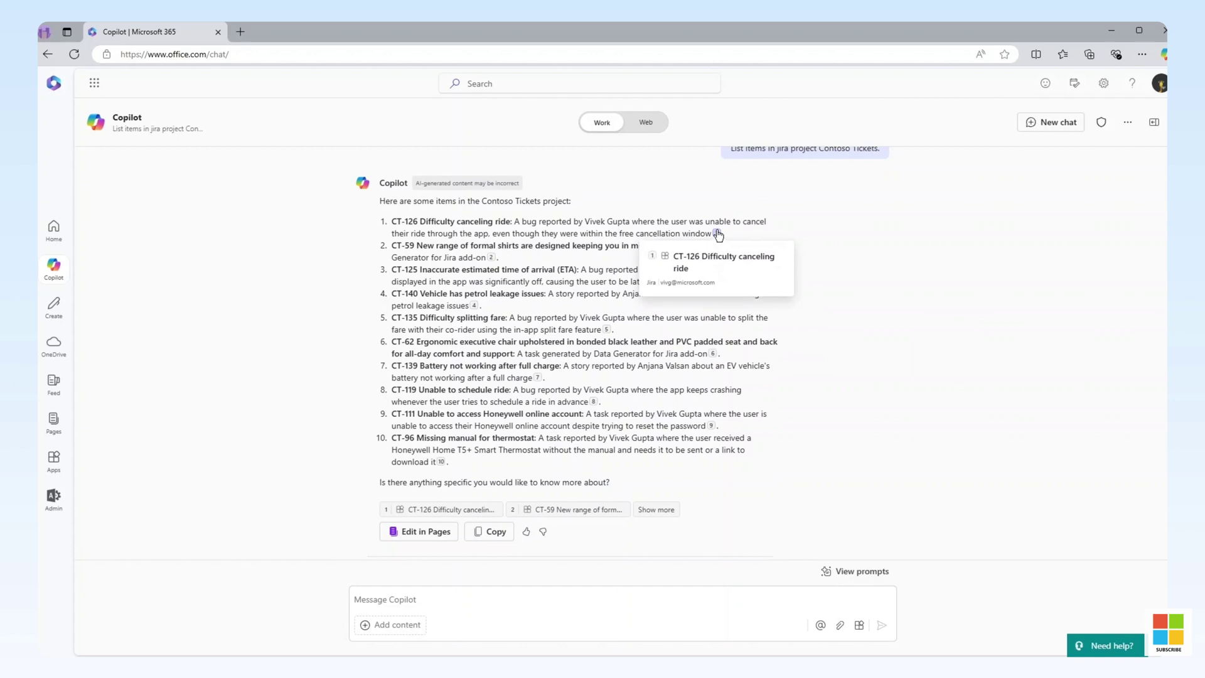
In a new chat, ask Copilot to summarize CT-126 with its current status and assignee
click(1046, 124)
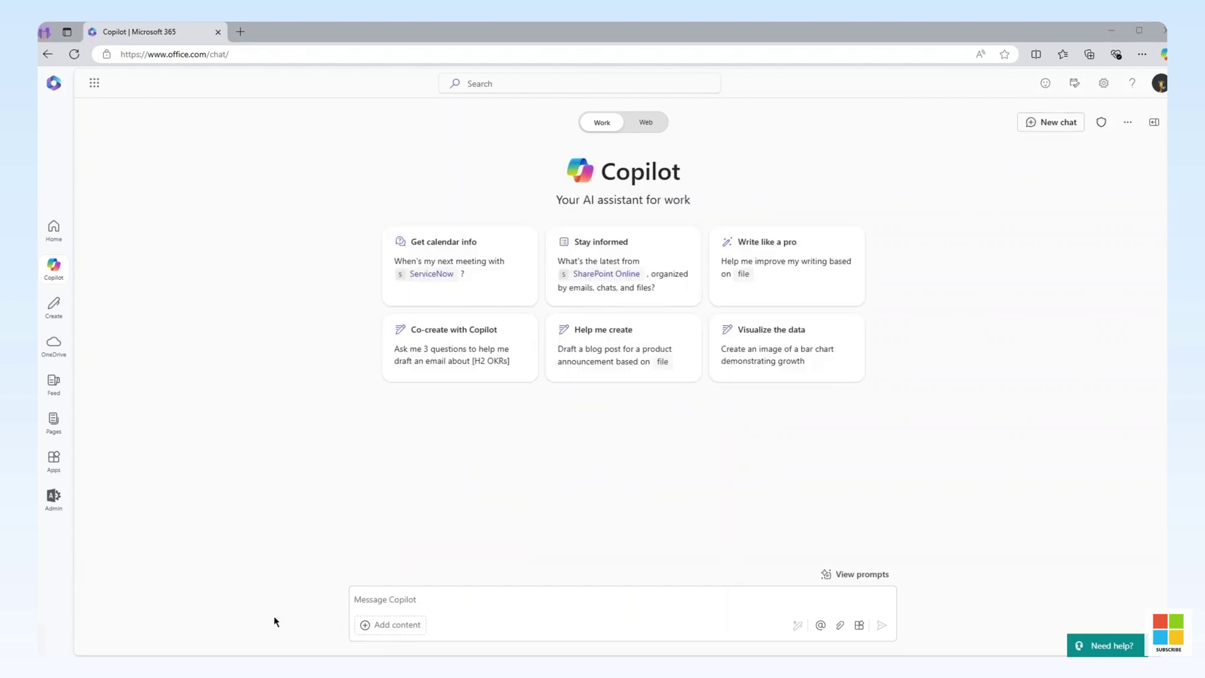
click(364, 597)
text(Summarize CT-126 including the existing status and who the ticket is assigned to.)
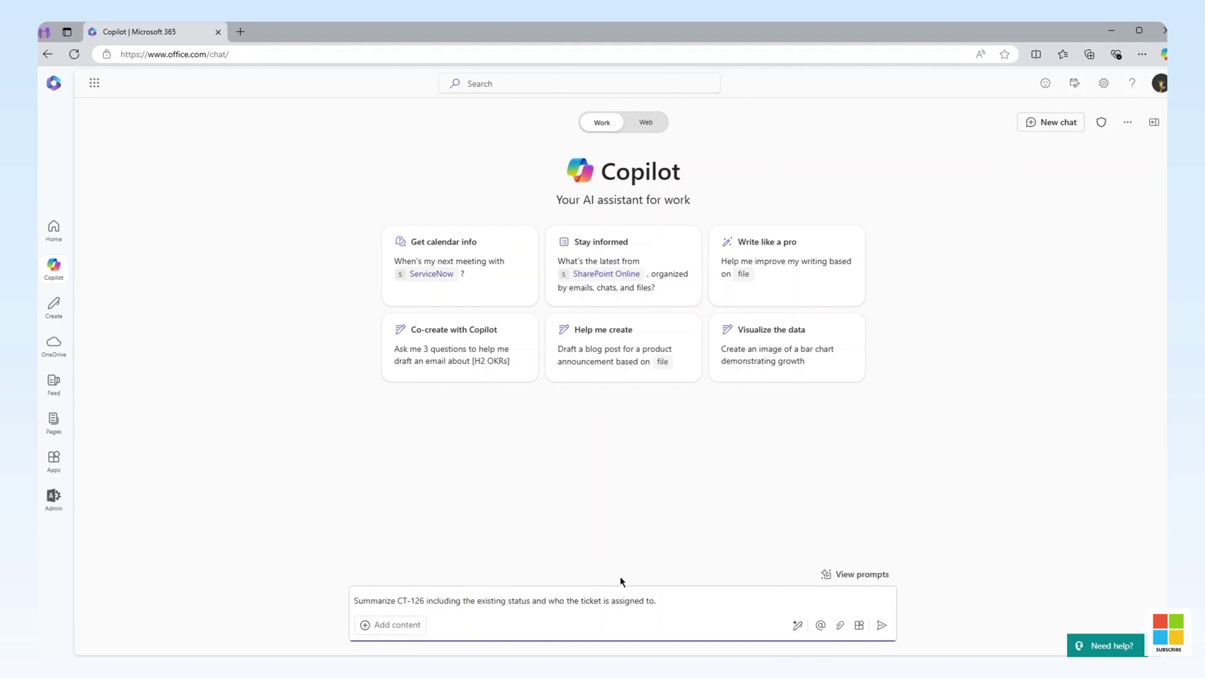
click(882, 627)
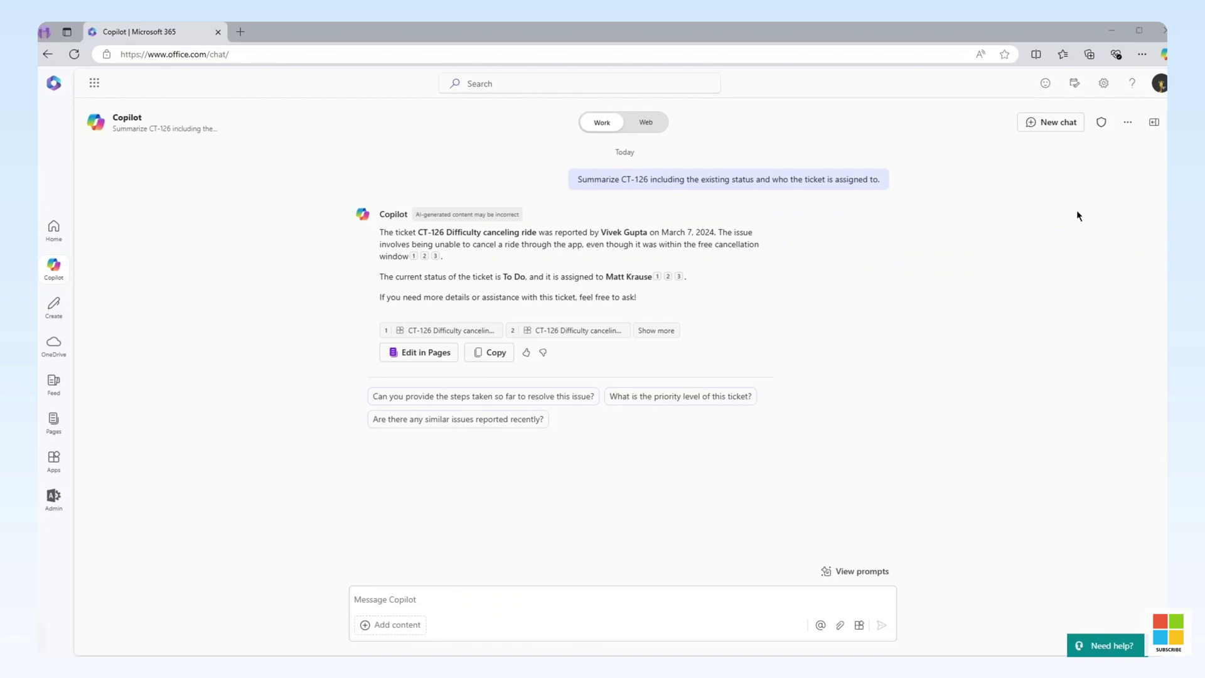
In a new chat, ask Copilot to draft an email telling the assignee CT-126's summary and status
click(1050, 123)
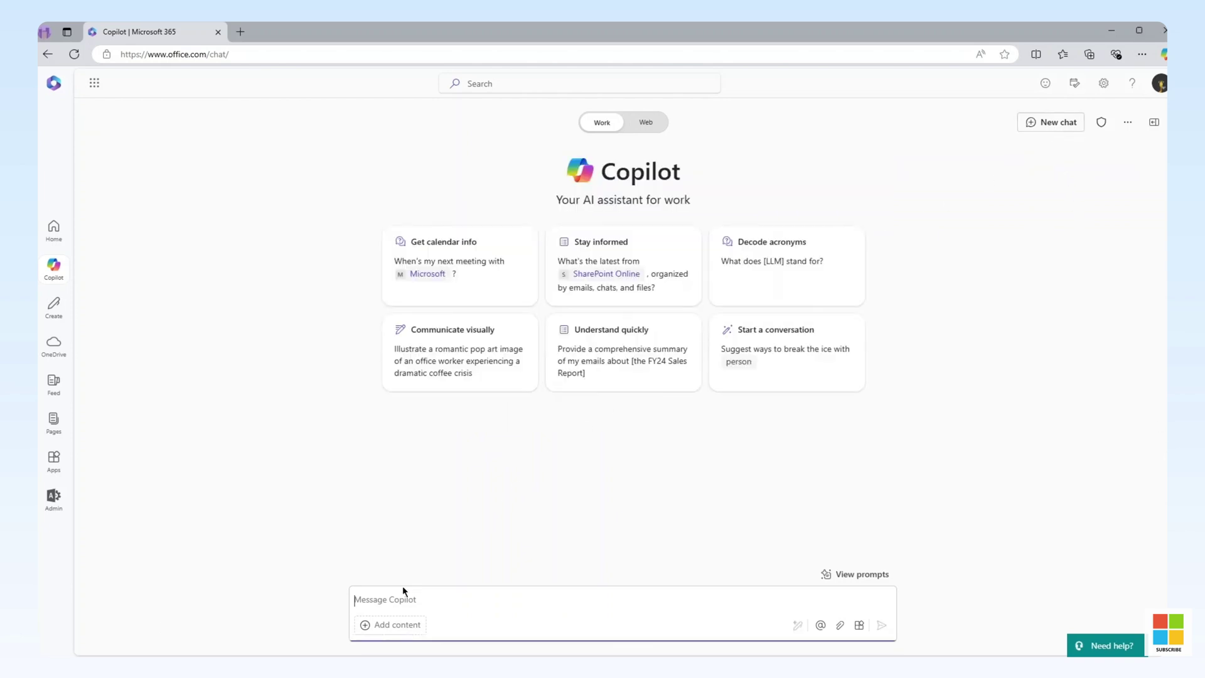
click(358, 598)
text(Draft an email to Matt sharing the summary and status of CT-126, reminding him the ticket is assigned to him.)
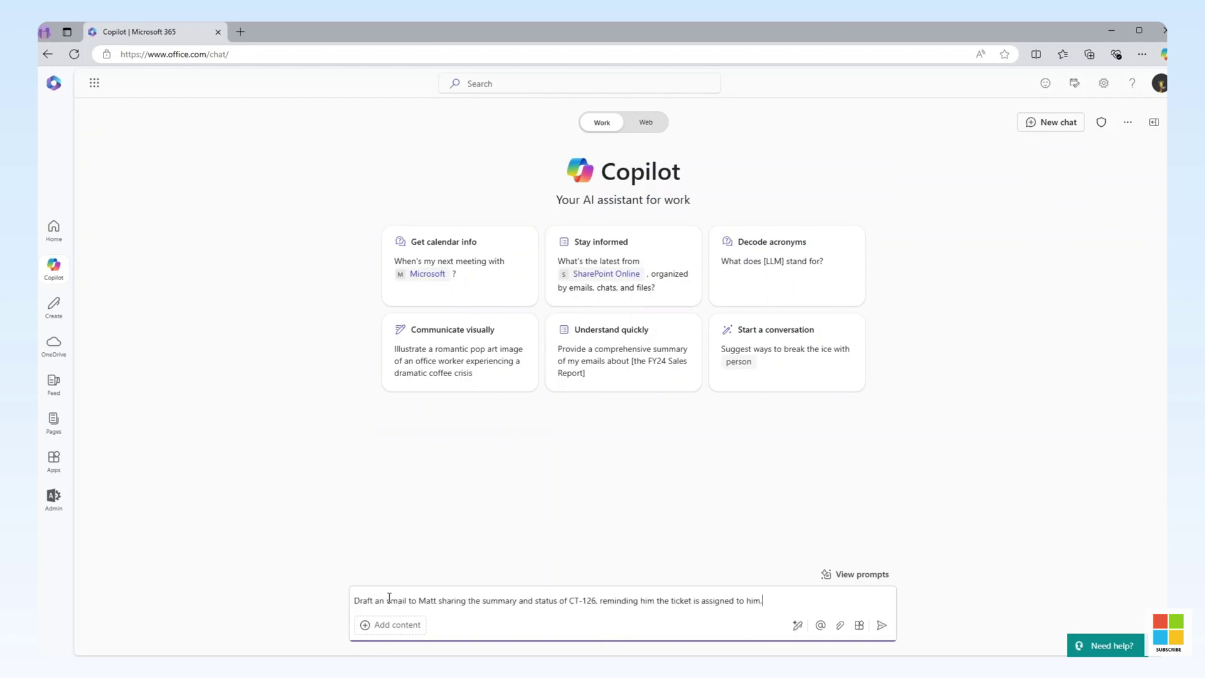
click(882, 626)
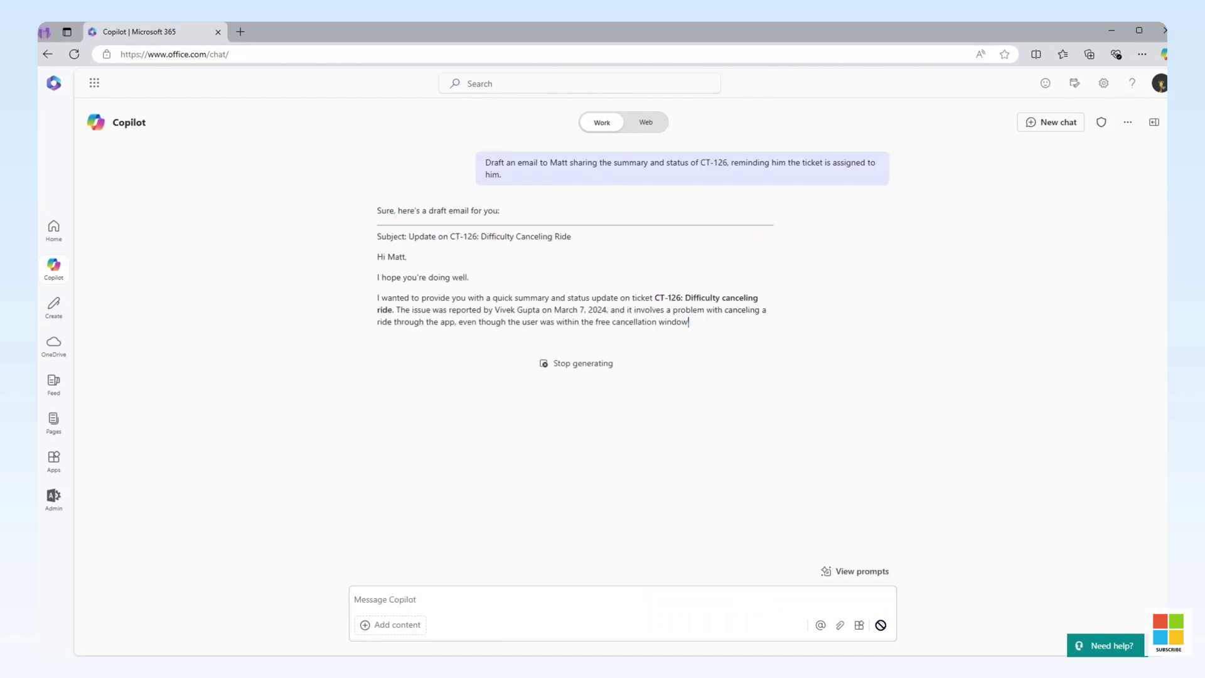